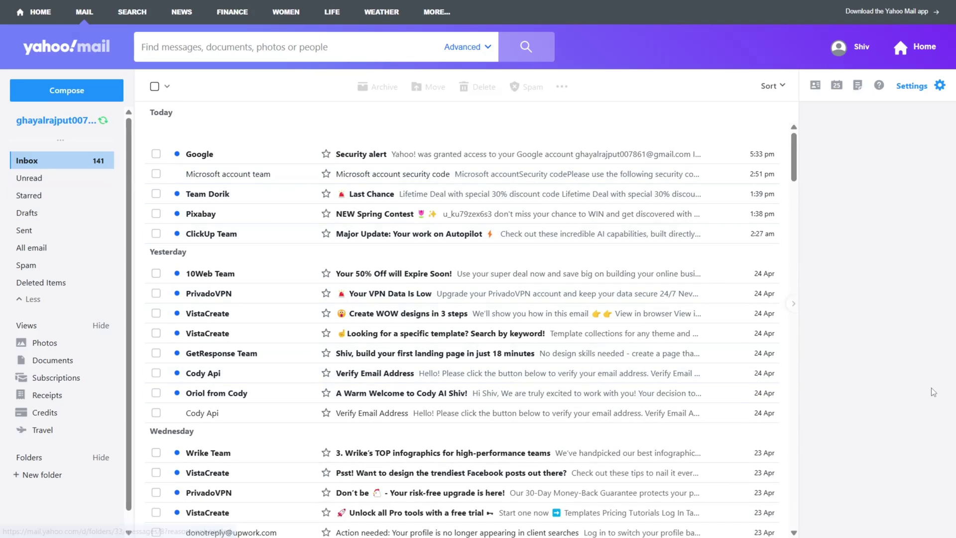
# - Try the orange and green themes, apply the lighthouse-and-sea photo theme, and start a new folder
pyautogui.click(939, 86)
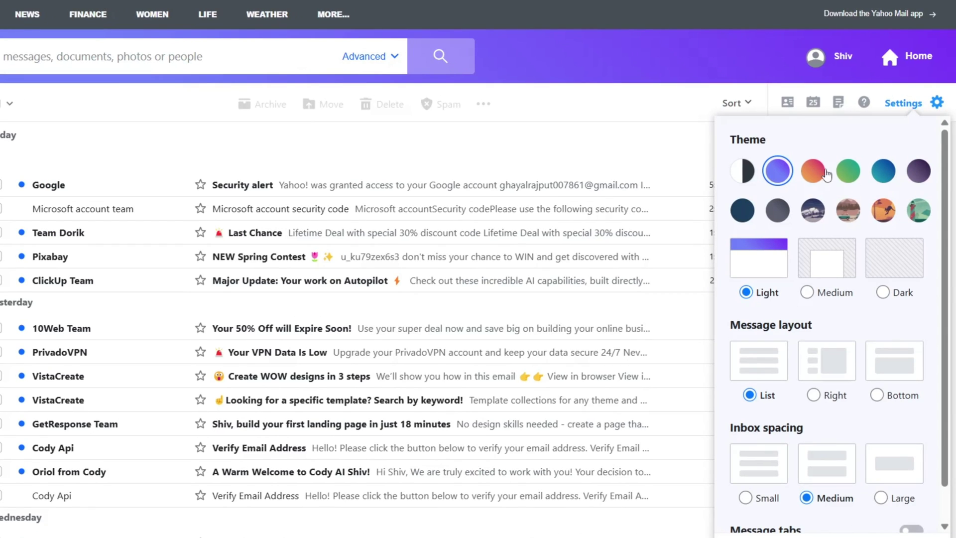
pyautogui.click(812, 171)
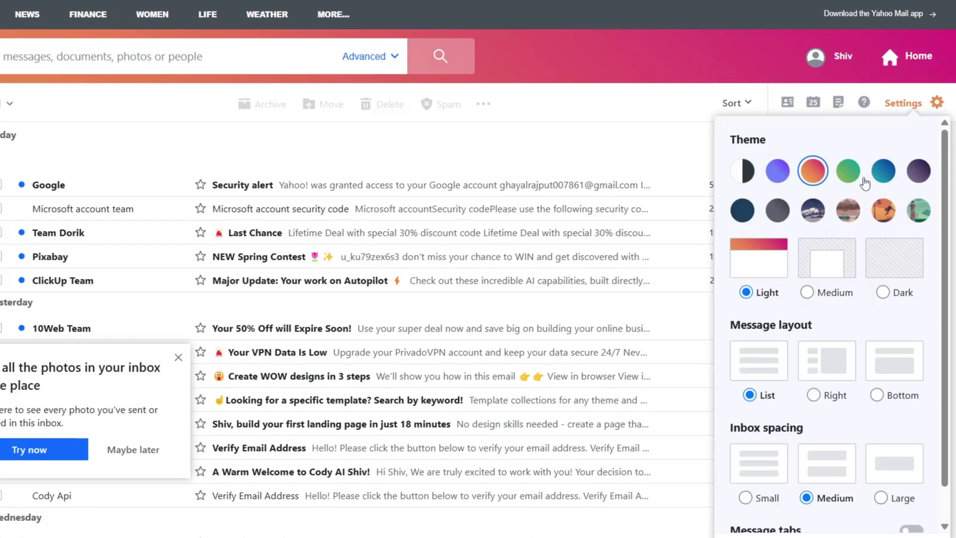
pyautogui.click(854, 175)
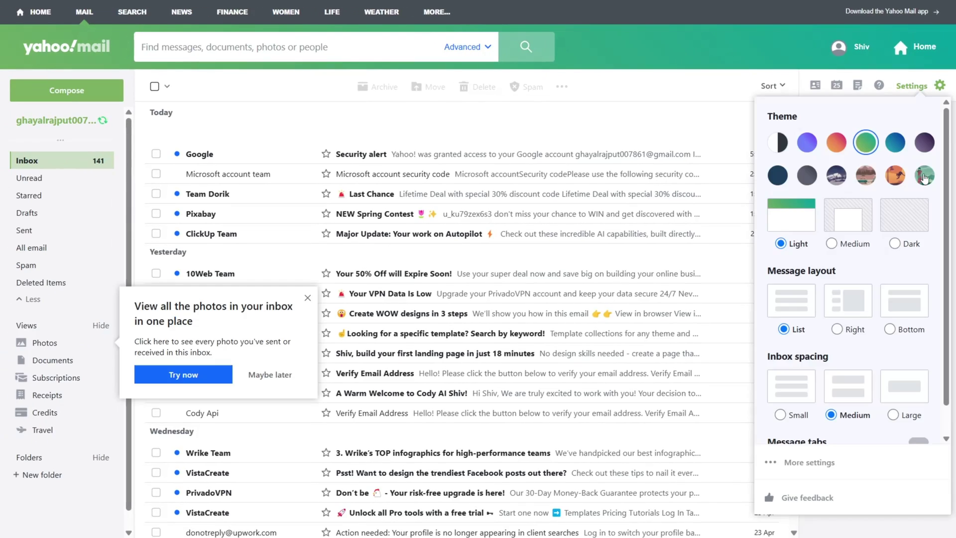
pyautogui.click(895, 186)
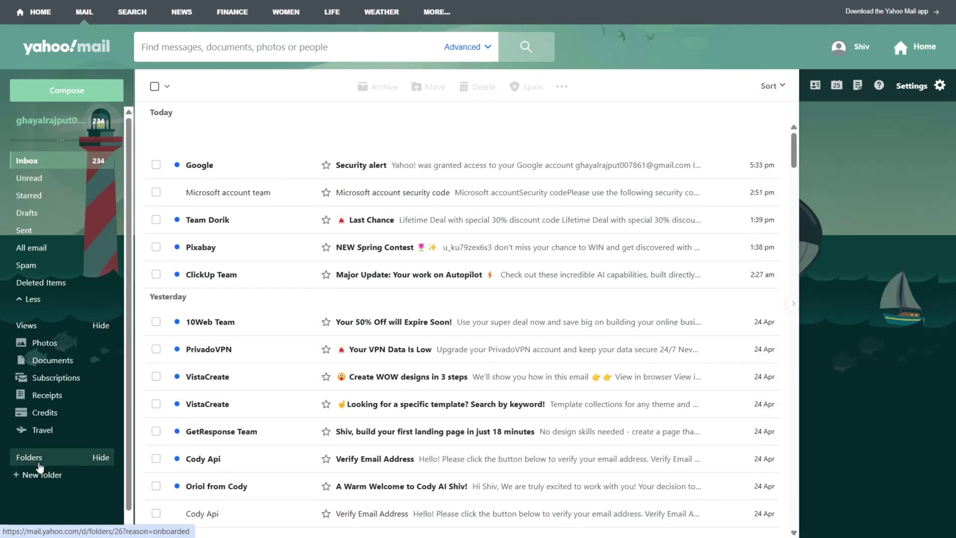
pyautogui.click(41, 474)
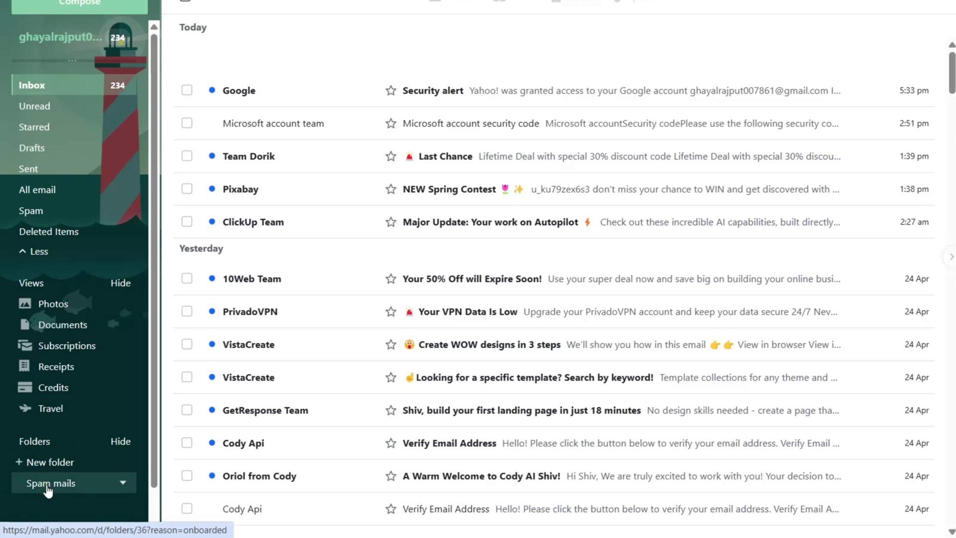
# - Move the Google security alert and Microsoft security code emails into the Spam mails folder
pyautogui.click(48, 486)
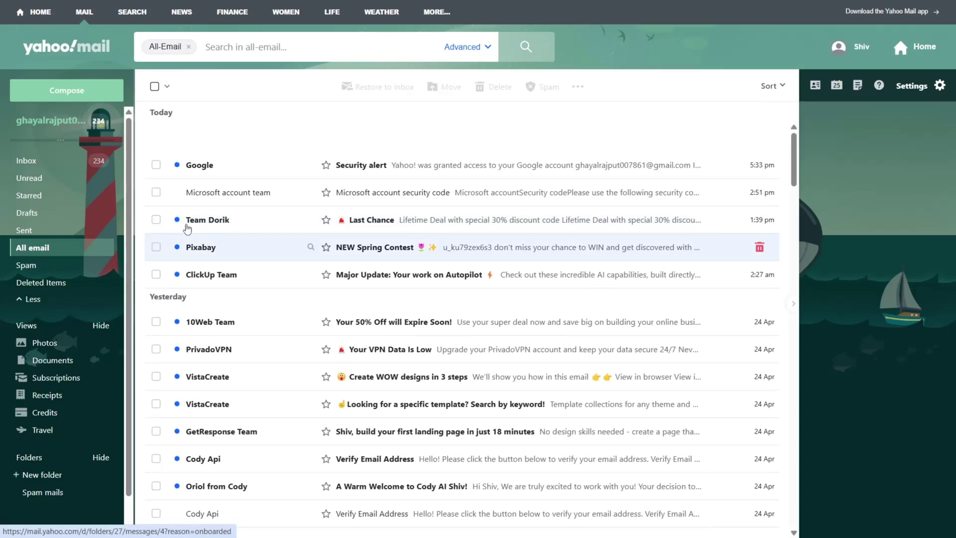
pyautogui.click(157, 165)
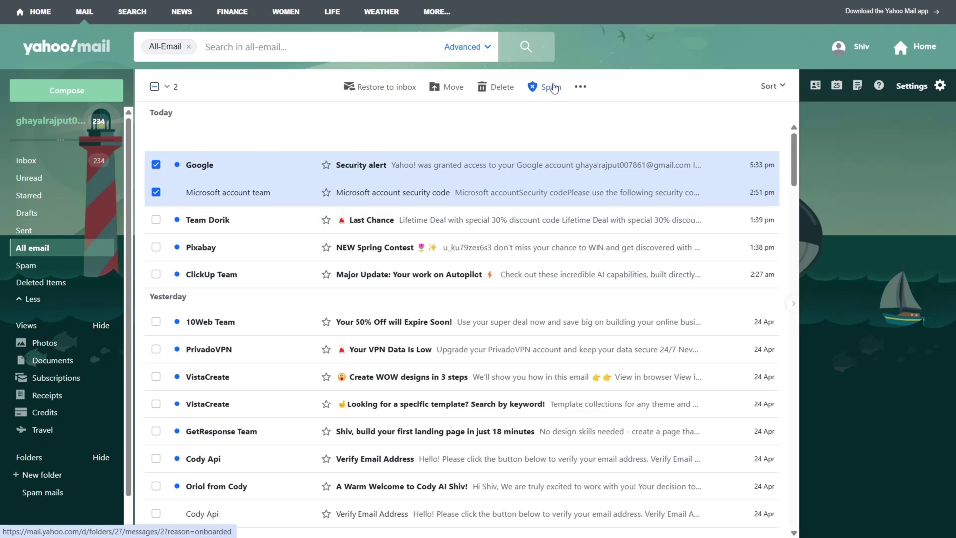
pyautogui.click(456, 86)
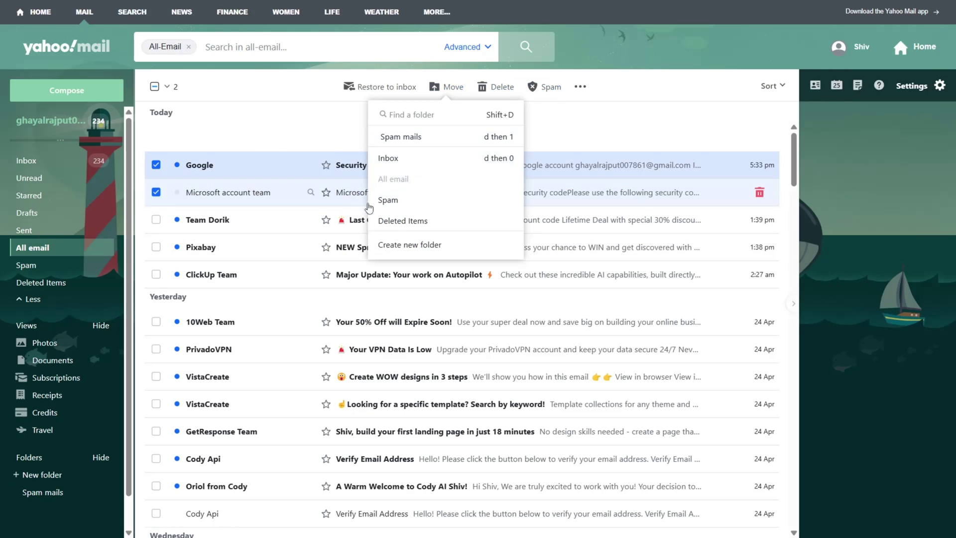
pyautogui.click(438, 140)
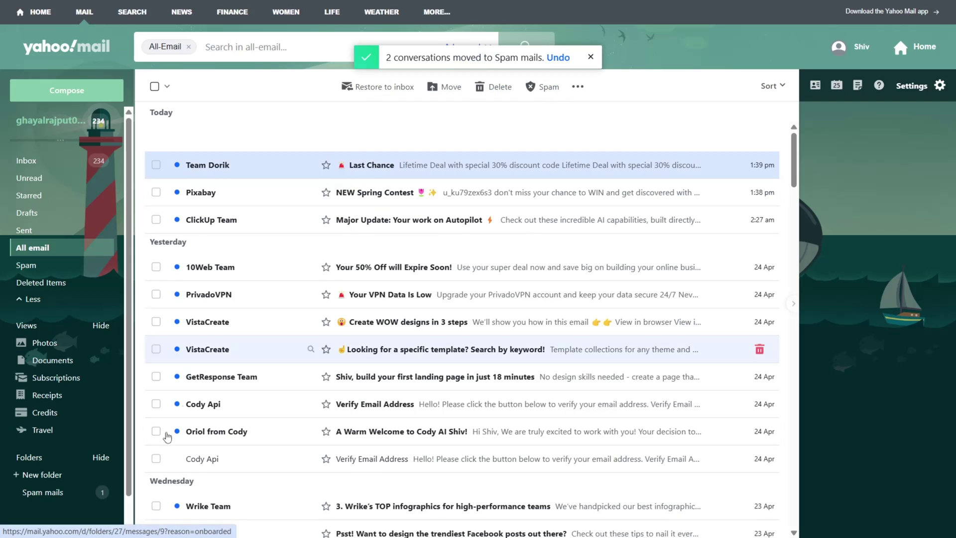
# - Unsubscribe from FCW Workshop and block the next subscription sender's entire domain
pyautogui.click(78, 493)
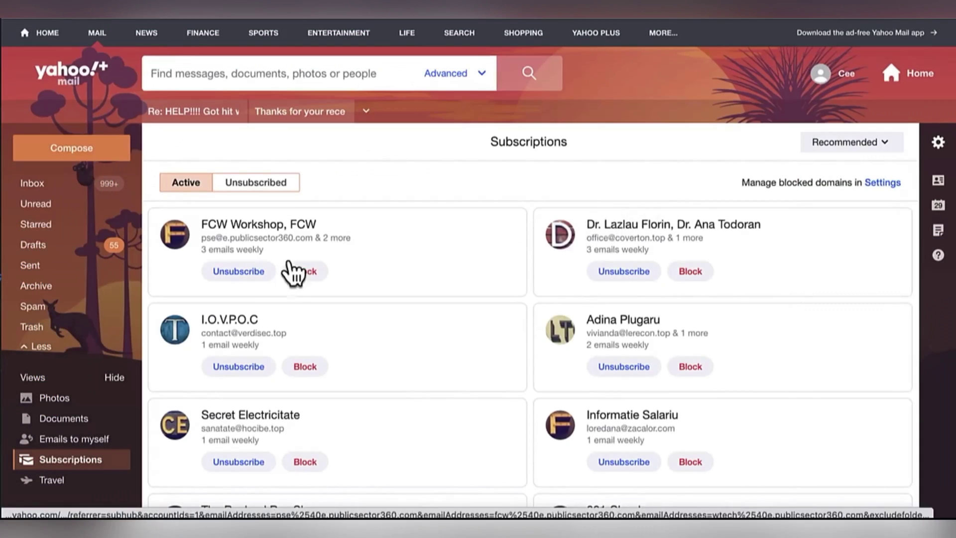
pyautogui.click(239, 272)
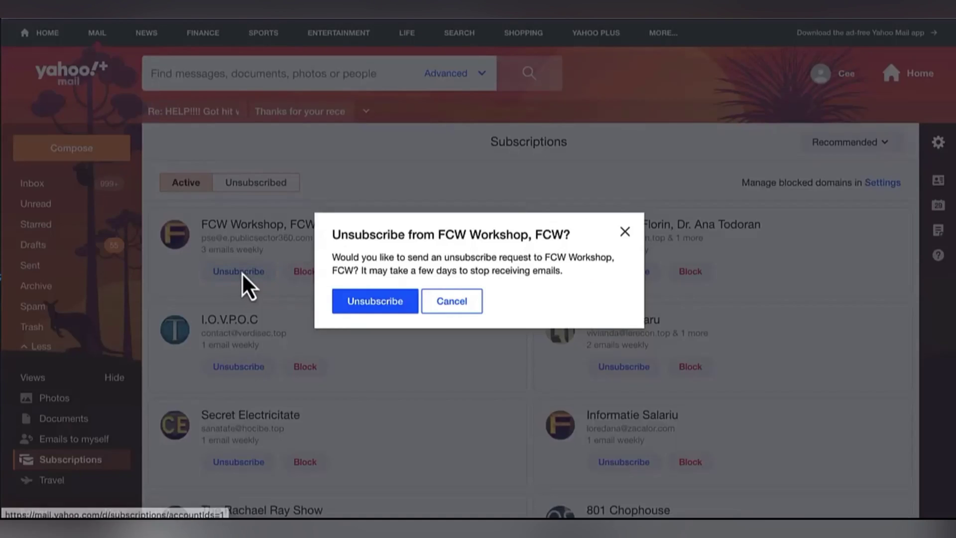
pyautogui.click(375, 301)
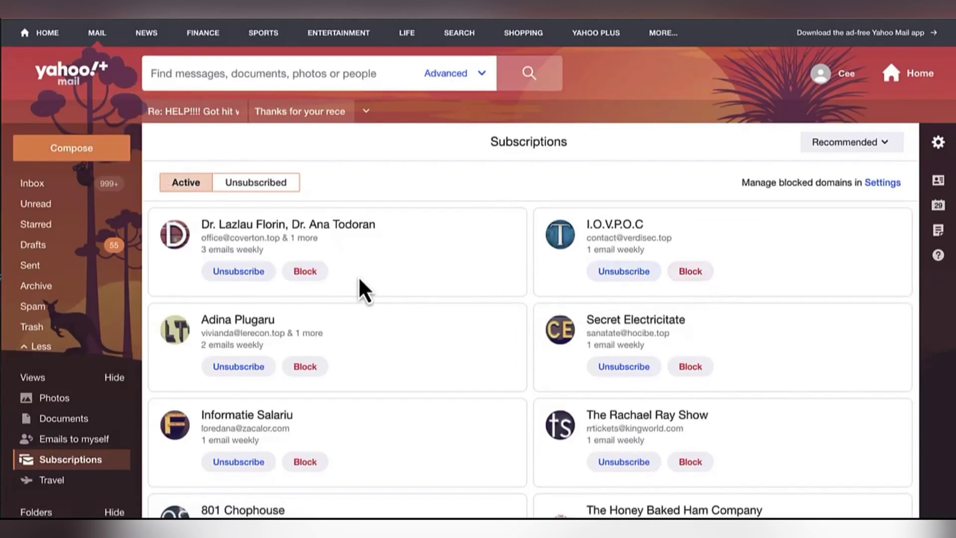
pyautogui.click(304, 272)
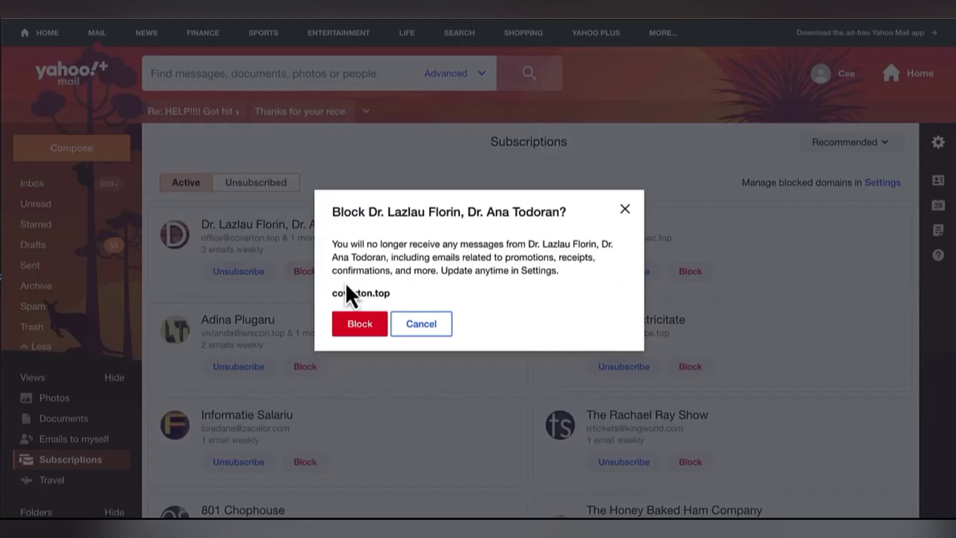
pyautogui.click(363, 326)
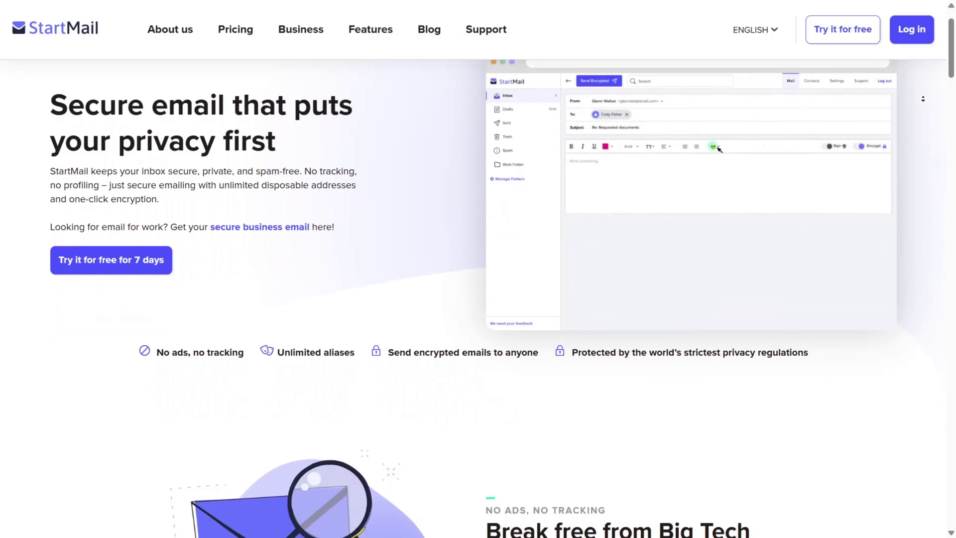
# - Scroll through StartMail's homepage to review its privacy features
pyautogui.scroll(-2, 479, 299)
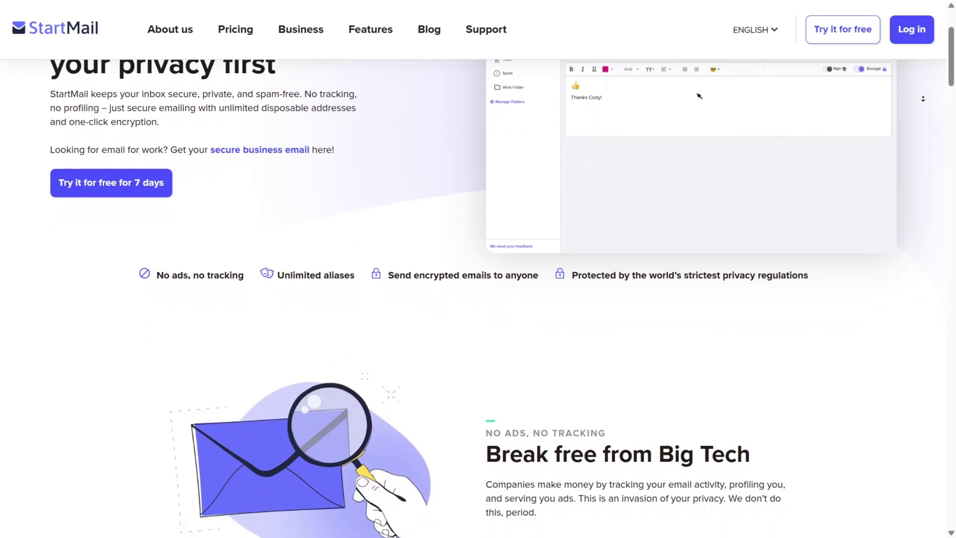
pyautogui.scroll(-2, 923, 99)
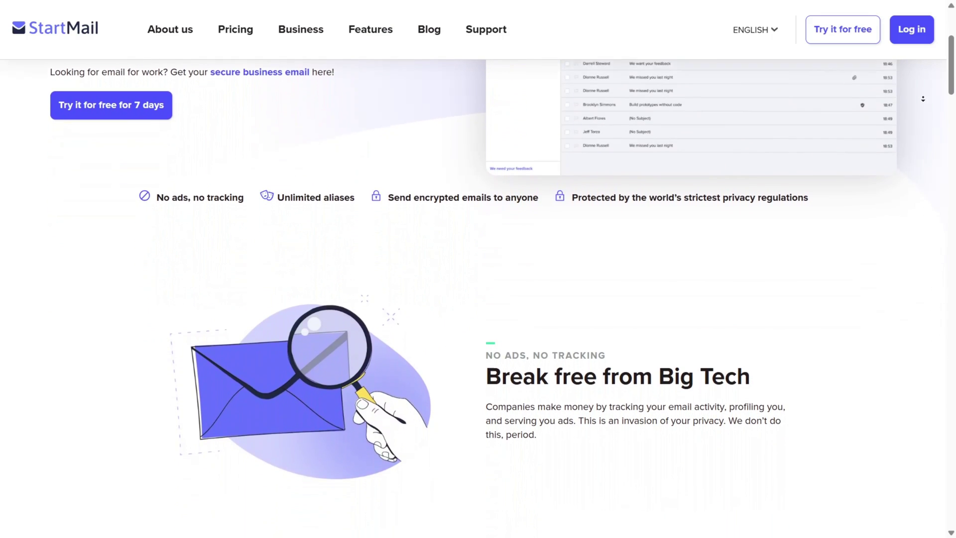
pyautogui.scroll(-2, 922, 99)
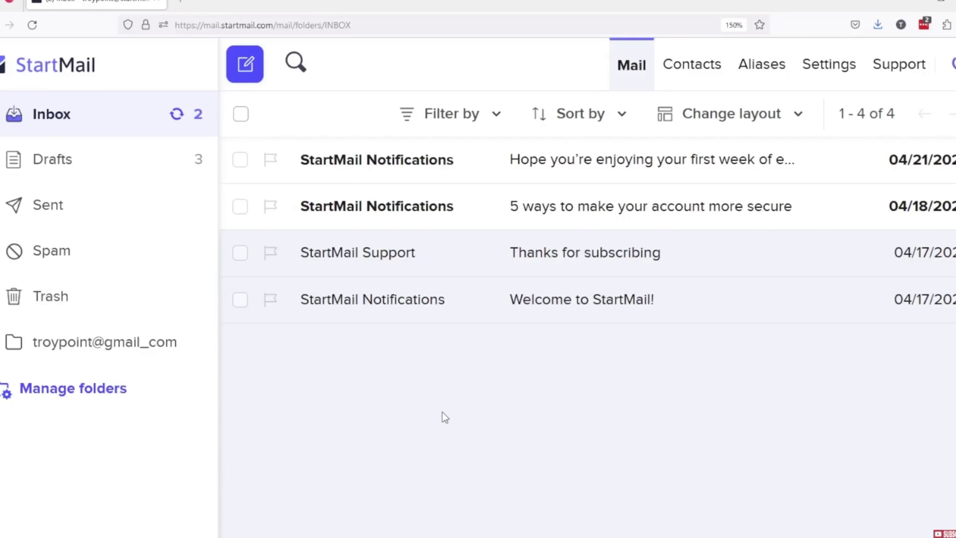
# - Open the Create alias dialog under Aliases > Custom aliases
pyautogui.click(244, 64)
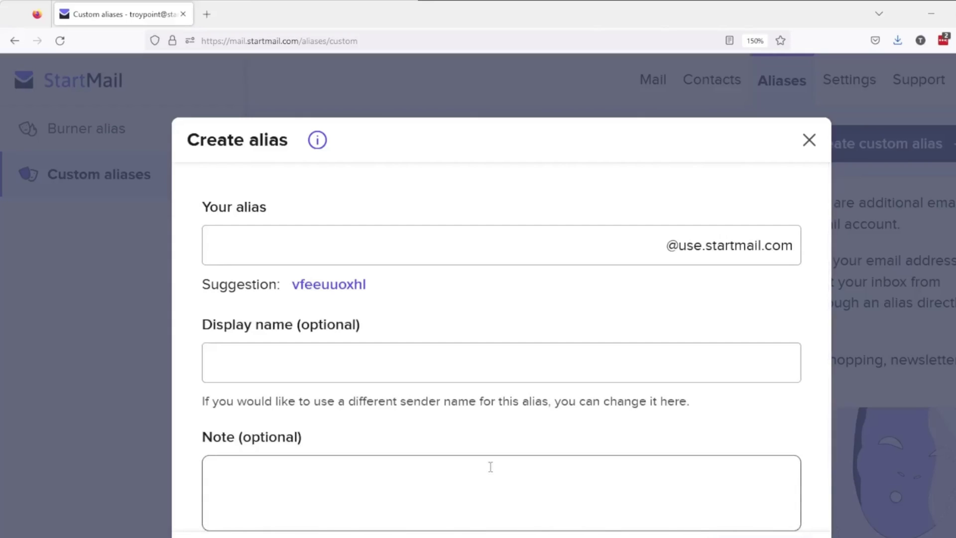
# - Create the custom alias 'iptvsignup' with display name 'IPTV Reg'
pyautogui.click(309, 239)
pyautogui.write('iptvsignup')
pyautogui.click(346, 368)
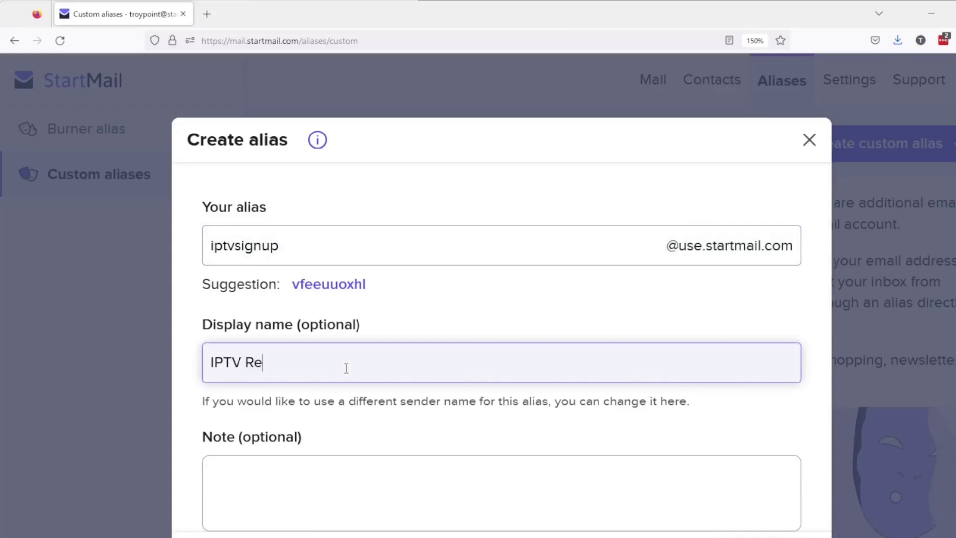
pyautogui.write('IPTV Reg')
pyautogui.press('Return')
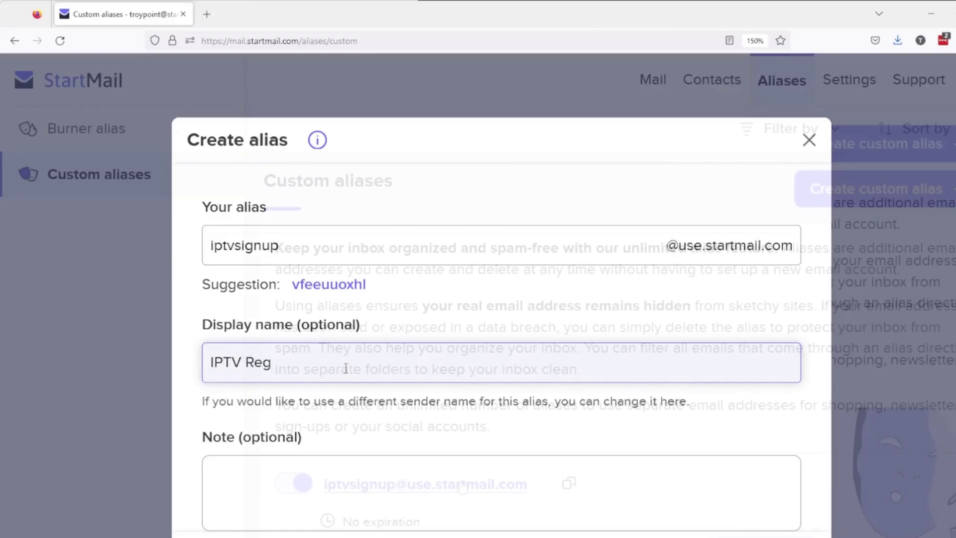
pyautogui.click(848, 80)
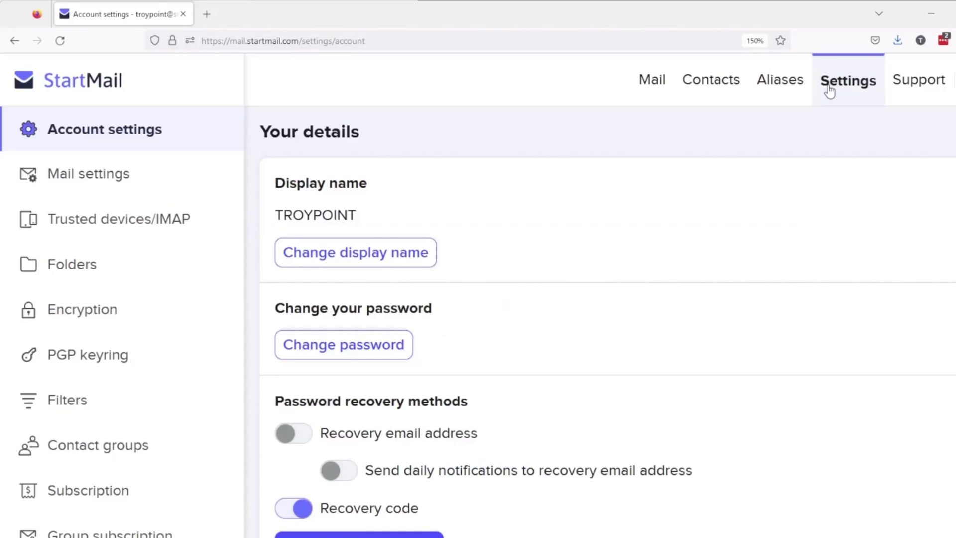
# - Show the Folders page from StartMail's settings sidebar
pyautogui.click(62, 276)
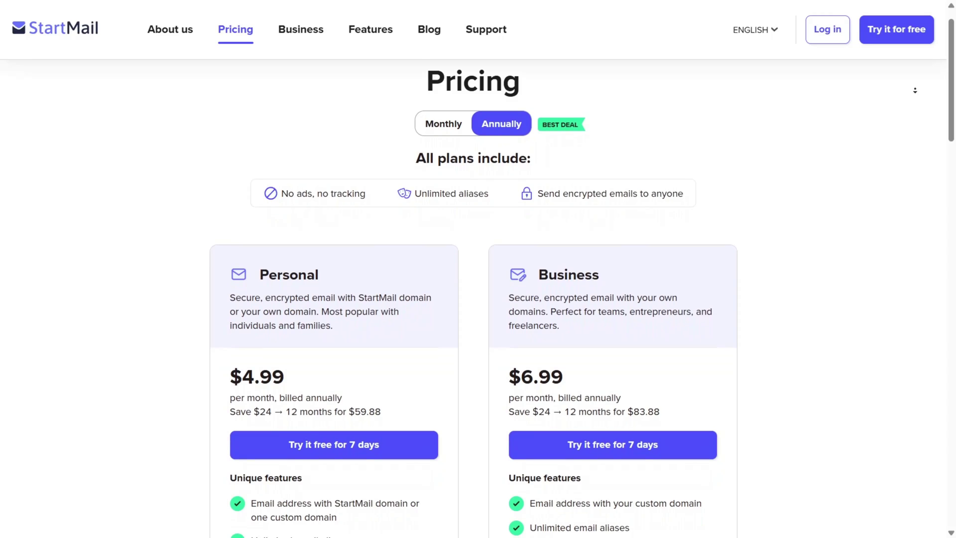
# - Scroll down in the Proton Mail draft addressed to the Gmail recipient
pyautogui.scroll(-1, 915, 90)
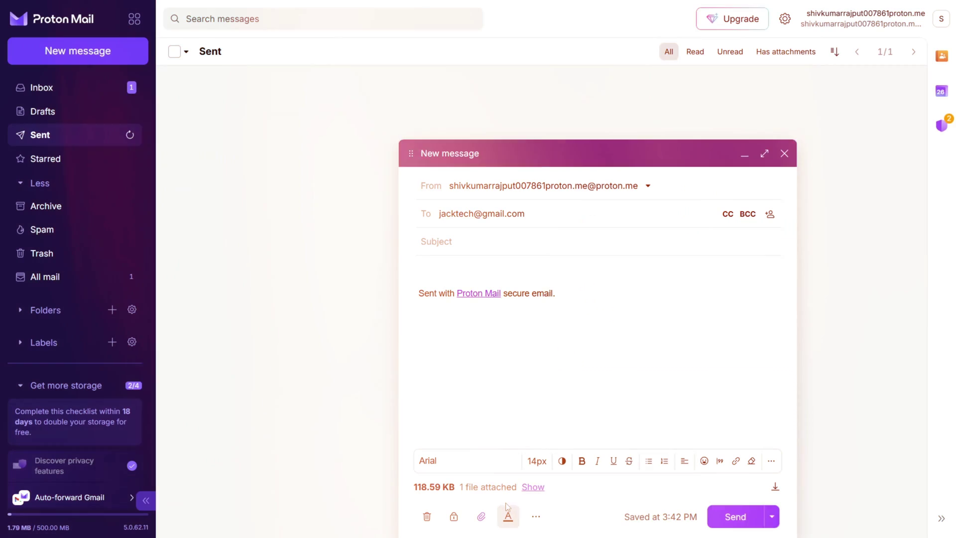
# - Password-protect the message for the Gmail recipient and send it
pyautogui.click(454, 518)
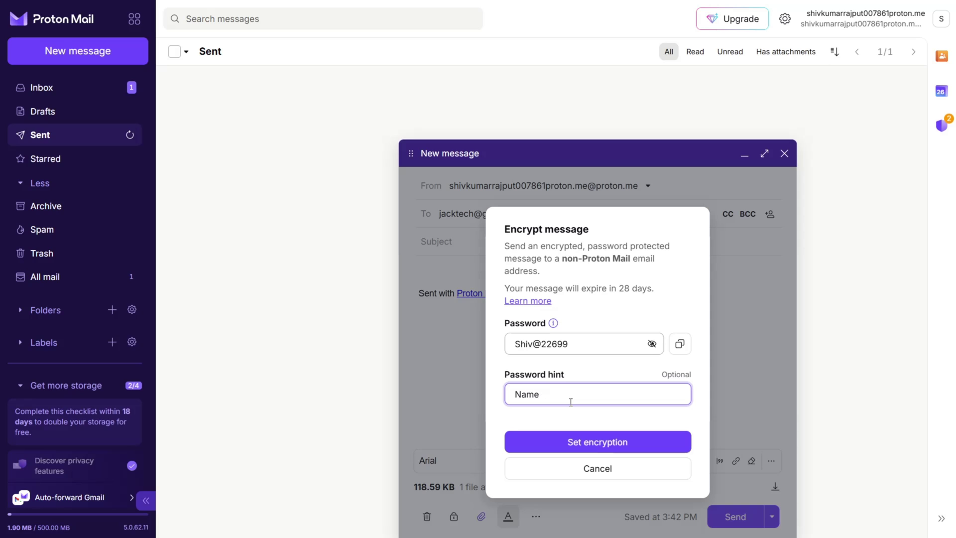
pyautogui.click(587, 440)
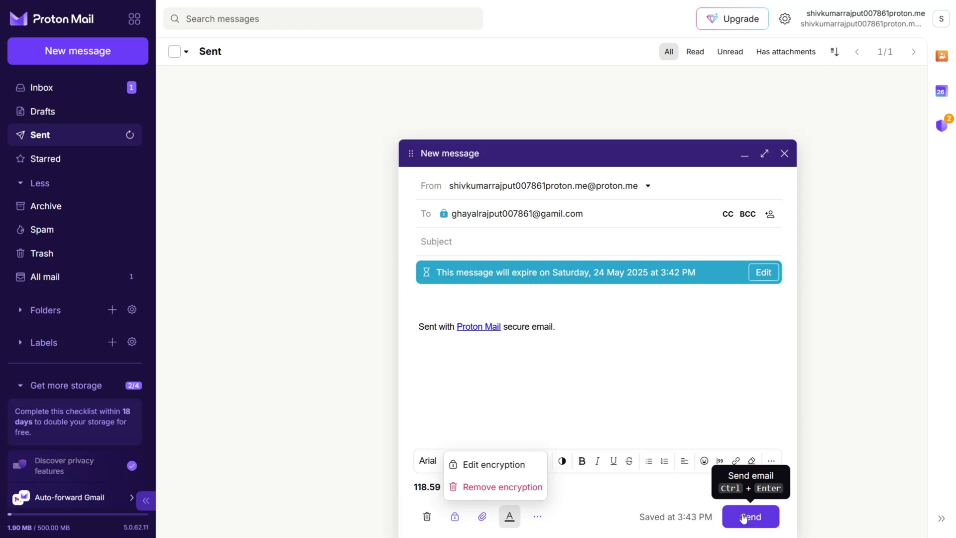
pyautogui.click(744, 519)
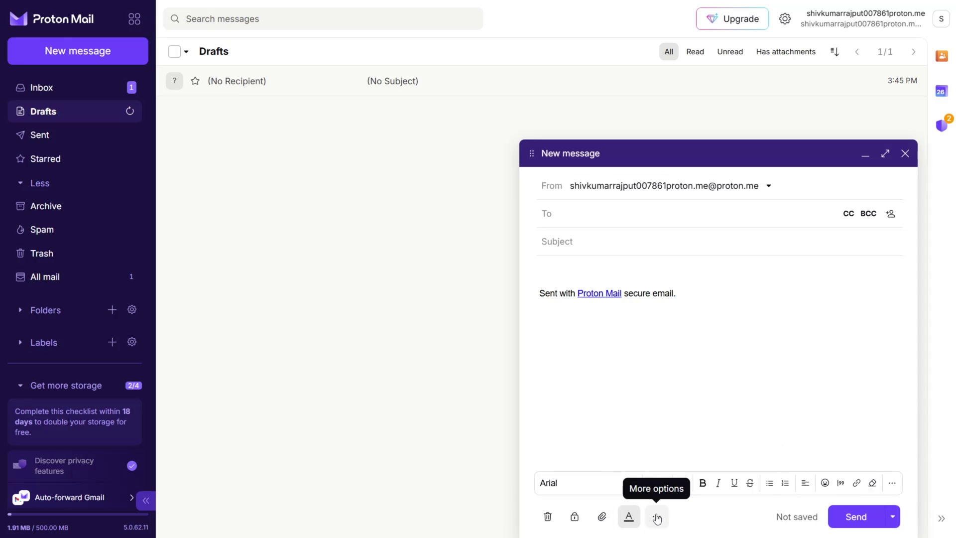
# - Mark the recipient as a non-Proton Mail user in expiration settings, then start a new label
pyautogui.click(706, 487)
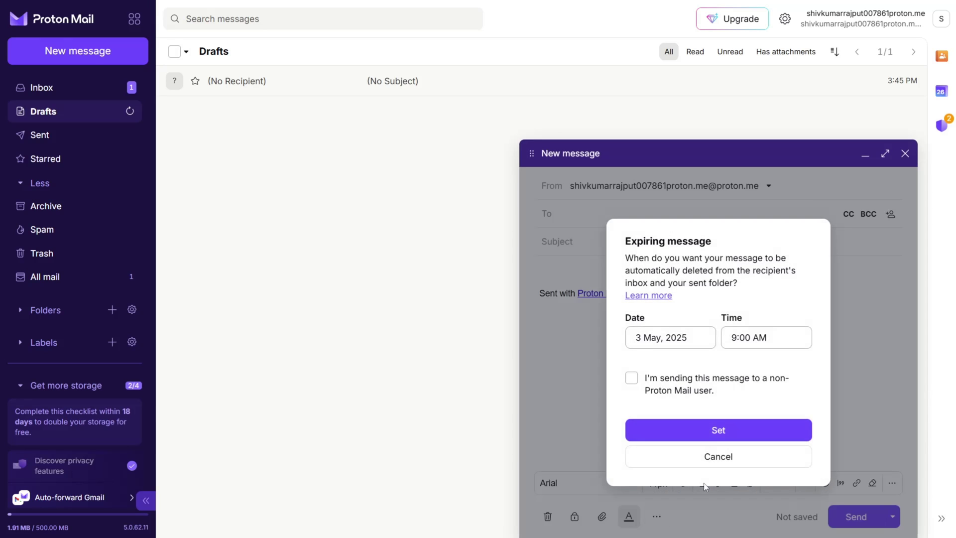
pyautogui.click(632, 378)
pyautogui.scroll(-1, 670, 394)
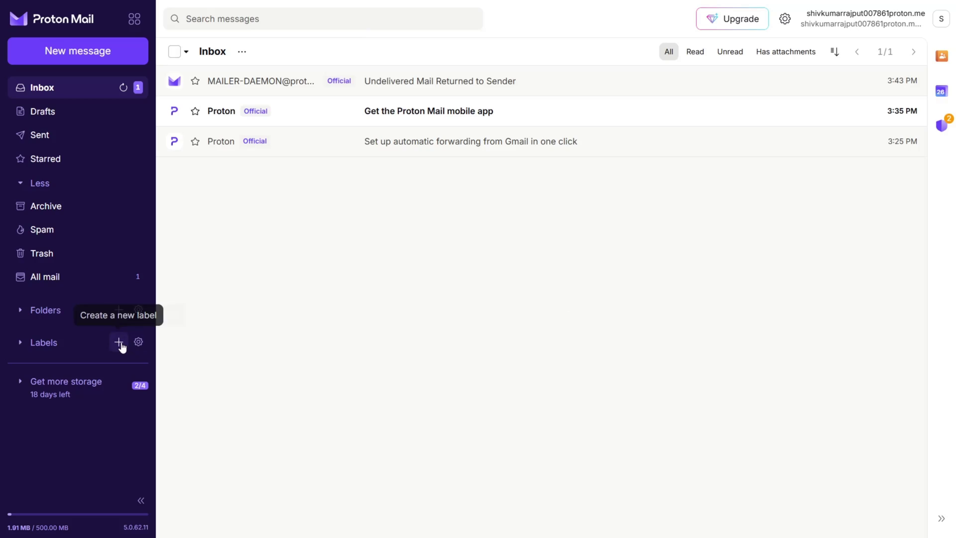
pyautogui.click(119, 342)
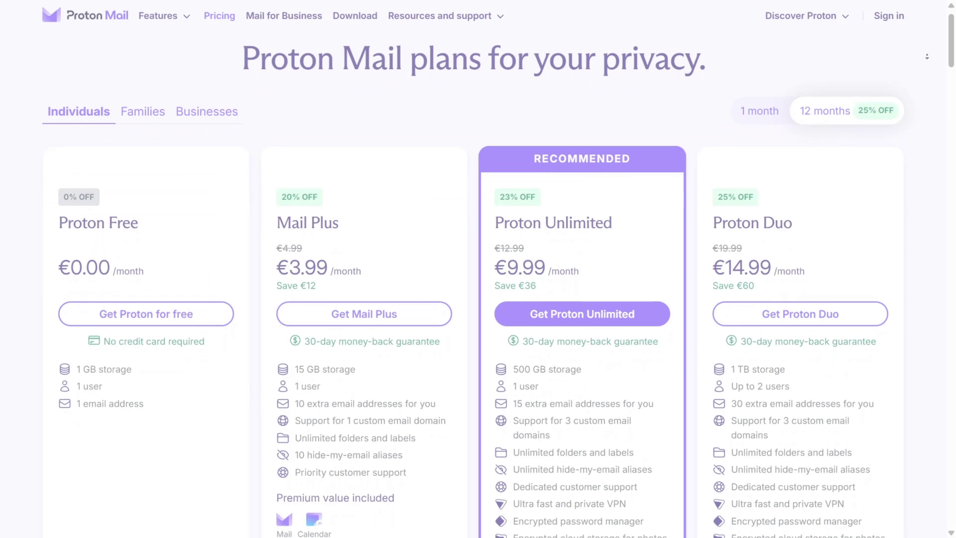
# - Scroll through Proton's pricing plans page
pyautogui.scroll(-2, 927, 56)
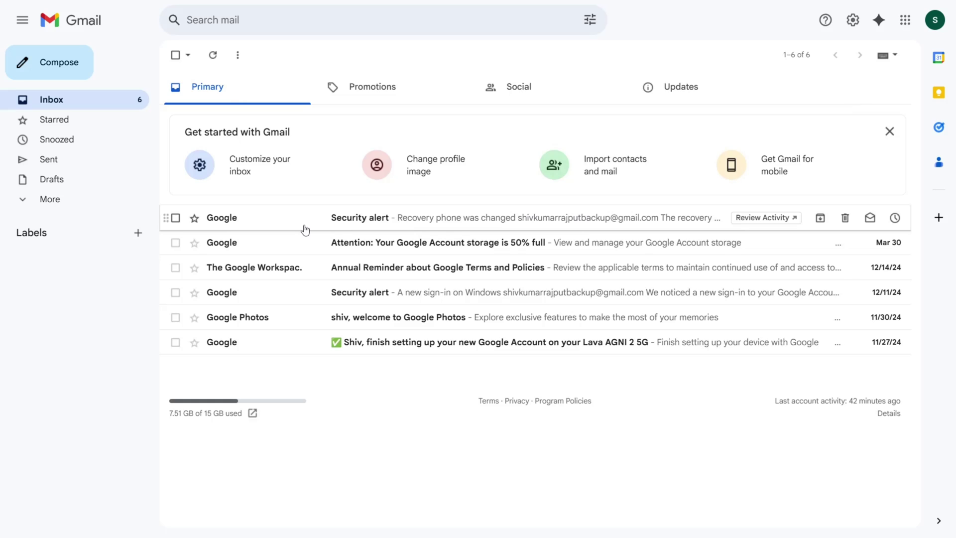
# - Read the recovery-phone Security alert email, then browse the full Google apps list
pyautogui.click(306, 228)
pyautogui.scroll(-1, 367, 294)
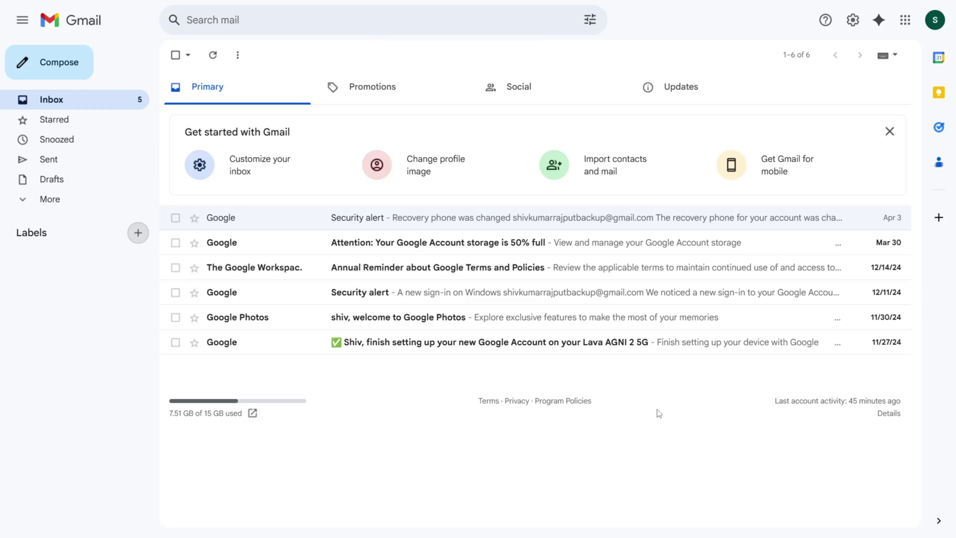
pyautogui.click(906, 22)
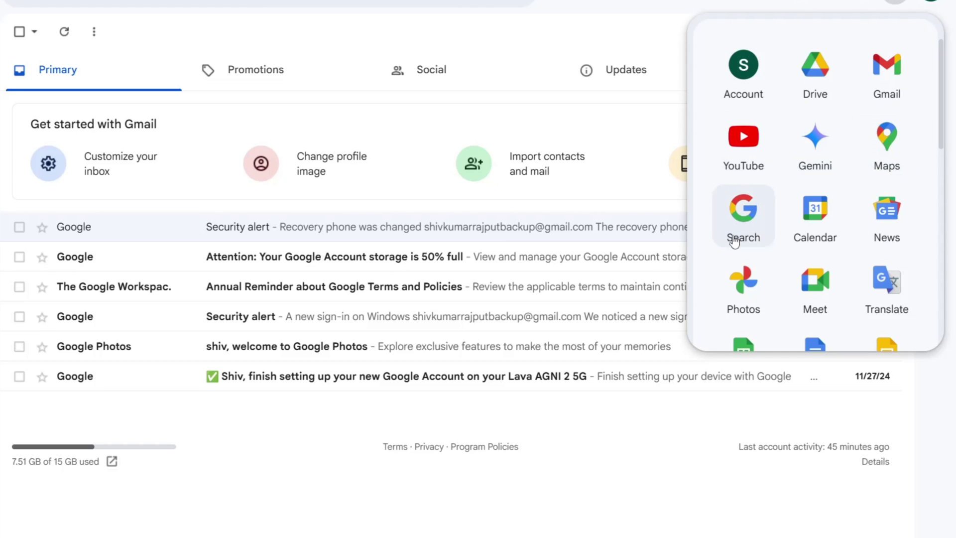
pyautogui.scroll(-2, 871, 230)
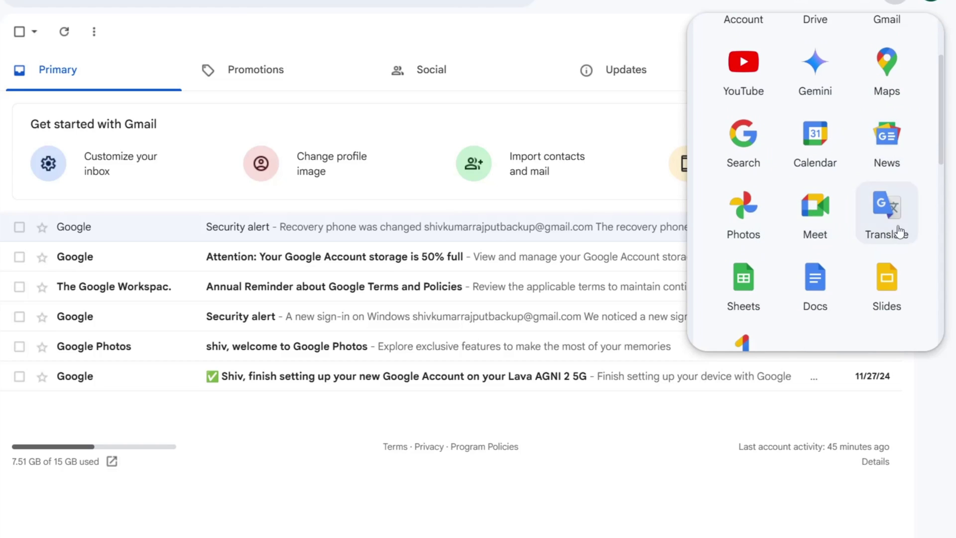
pyautogui.scroll(-3, 899, 231)
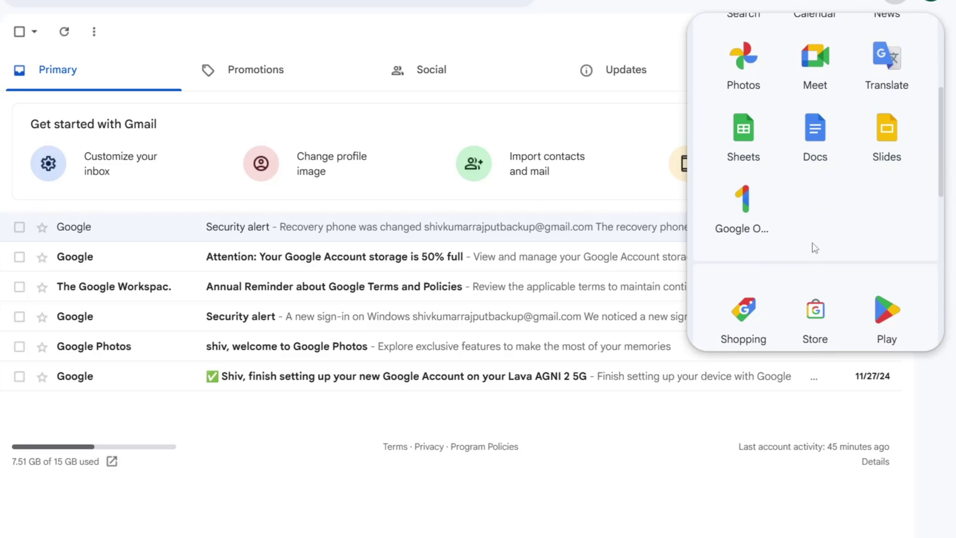
pyautogui.scroll(-6, 815, 248)
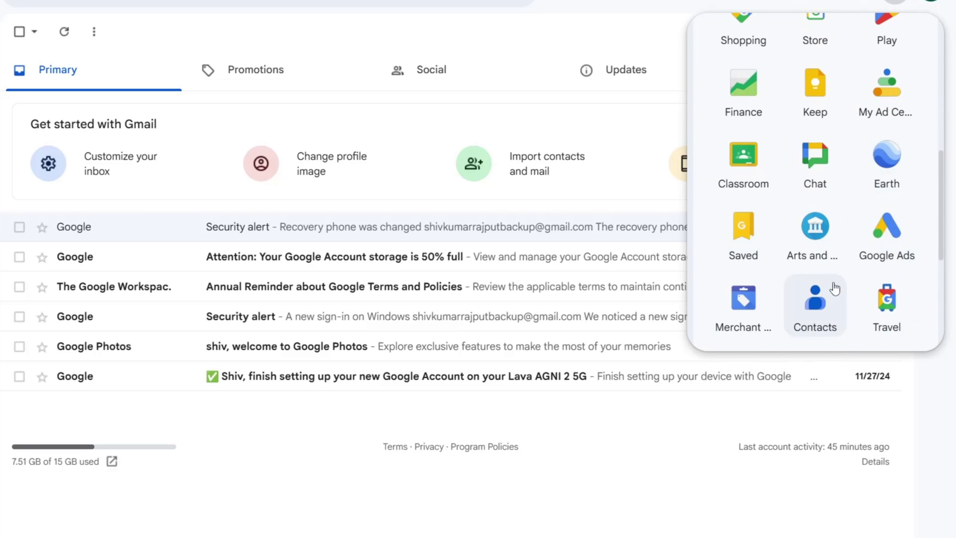
pyautogui.scroll(-3, 835, 288)
pyautogui.scroll(-3, 847, 251)
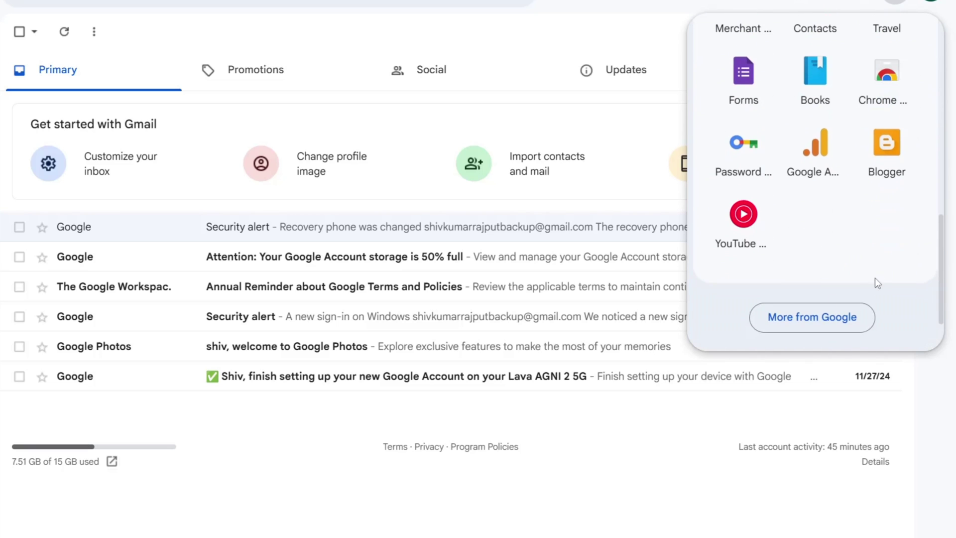
# - Open the 'More from Google' products page and scroll through it
pyautogui.click(812, 321)
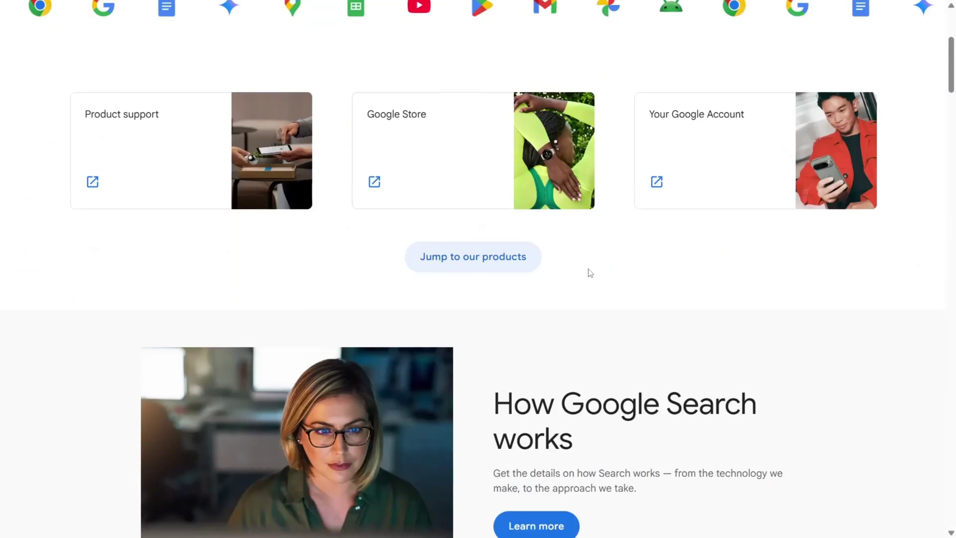
pyautogui.scroll(-10, 588, 259)
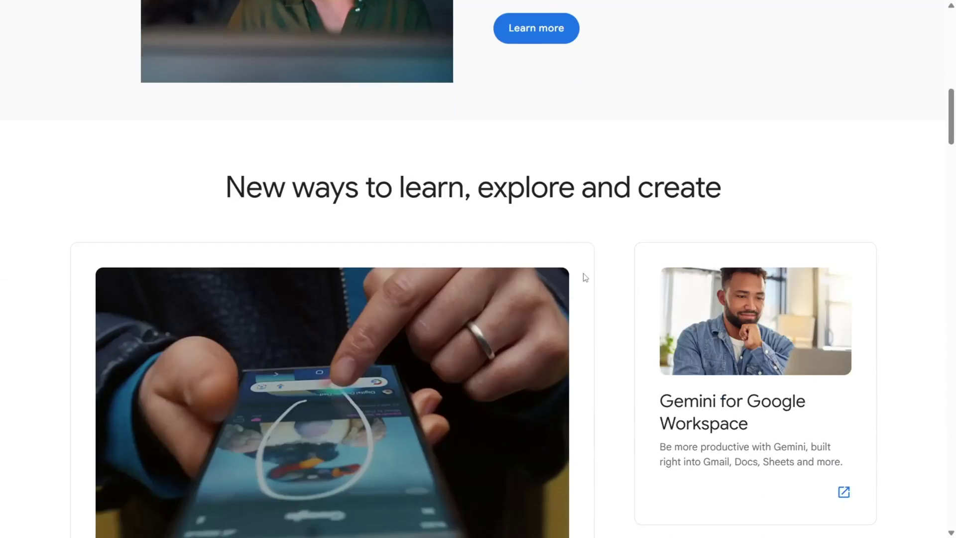
pyautogui.scroll(-12, 586, 277)
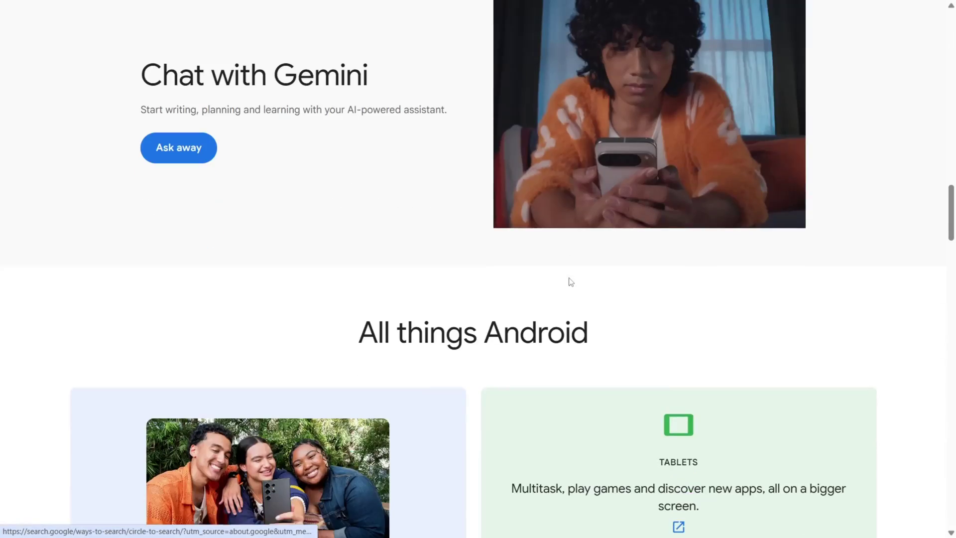
pyautogui.scroll(-7, 571, 282)
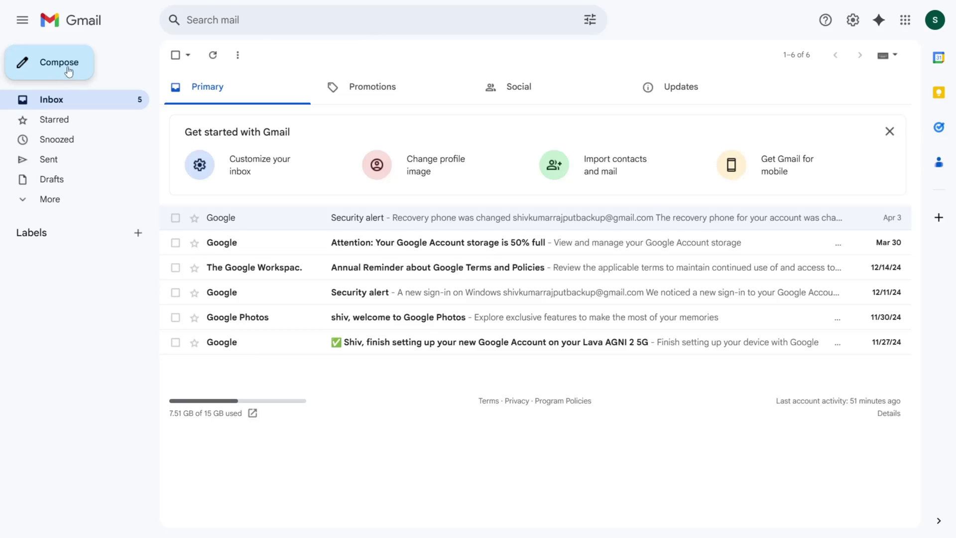
# - Save a new blank message as a draft, then visit Drive, Docs and Meet's New meeting options
pyautogui.click(69, 72)
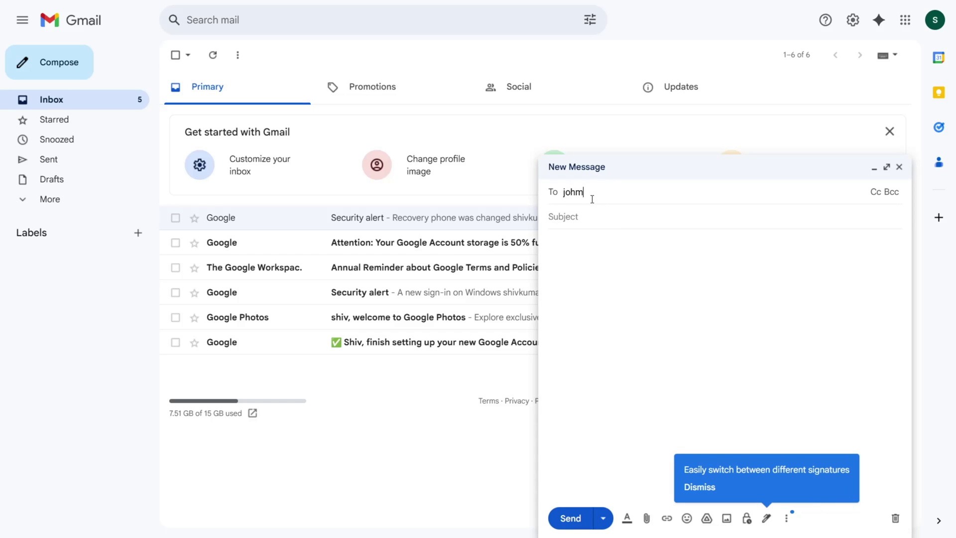
pyautogui.click(900, 167)
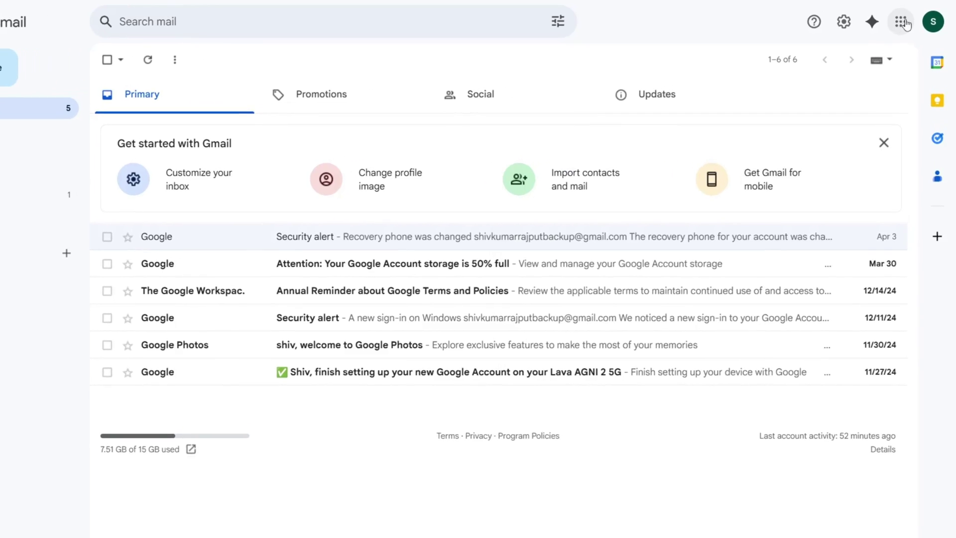
pyautogui.click(906, 20)
pyautogui.click(842, 99)
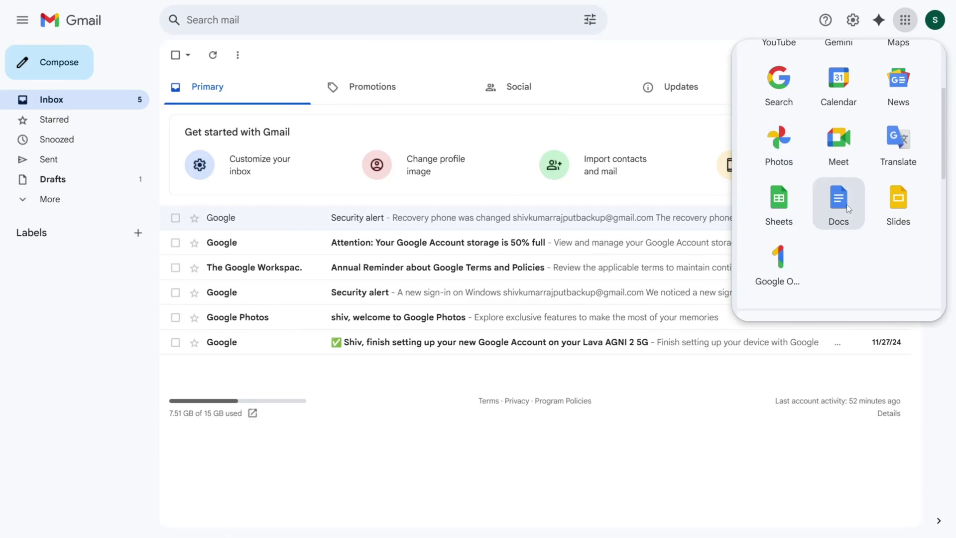
pyautogui.click(847, 204)
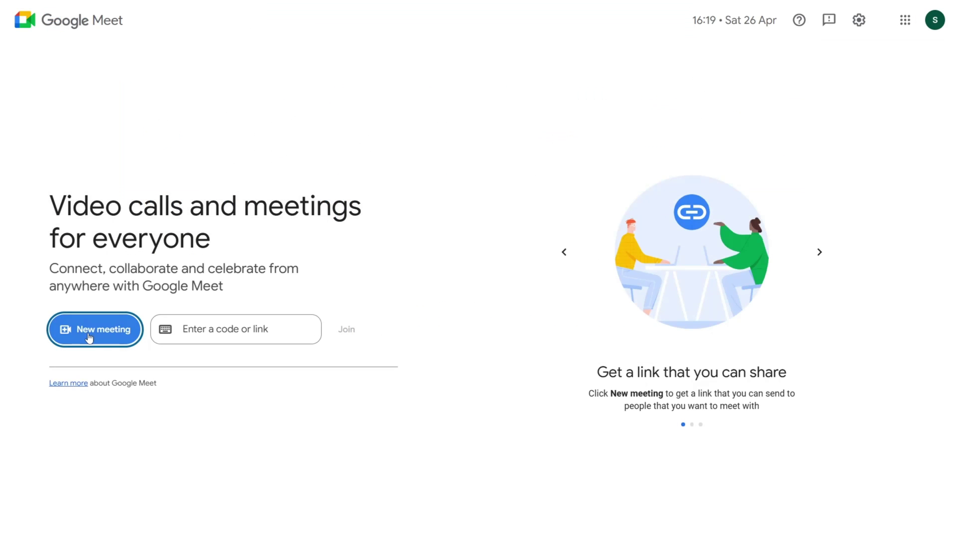
pyautogui.click(118, 339)
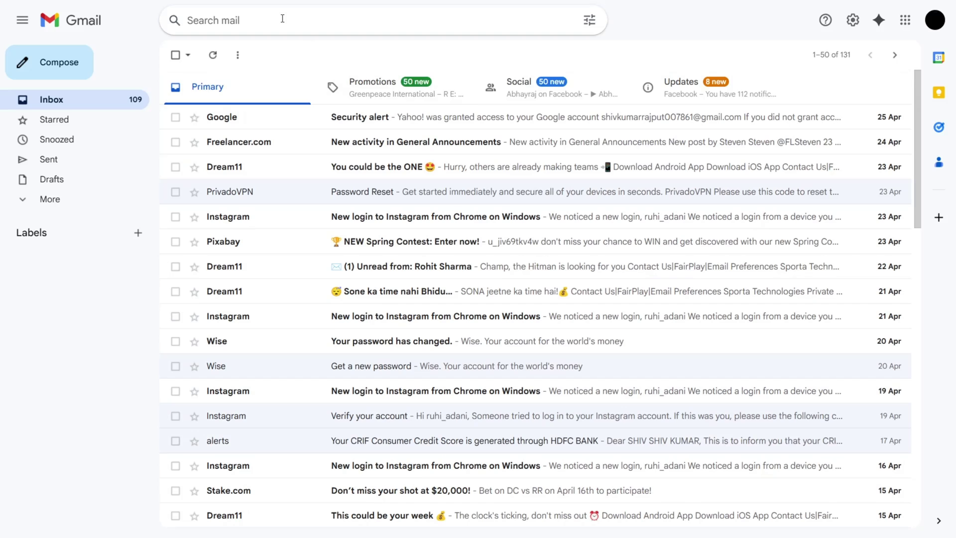
# - Search the mail for 'alerts' and read the Security alert about Yahoo! access
pyautogui.click(283, 18)
pyautogui.write('alerts')
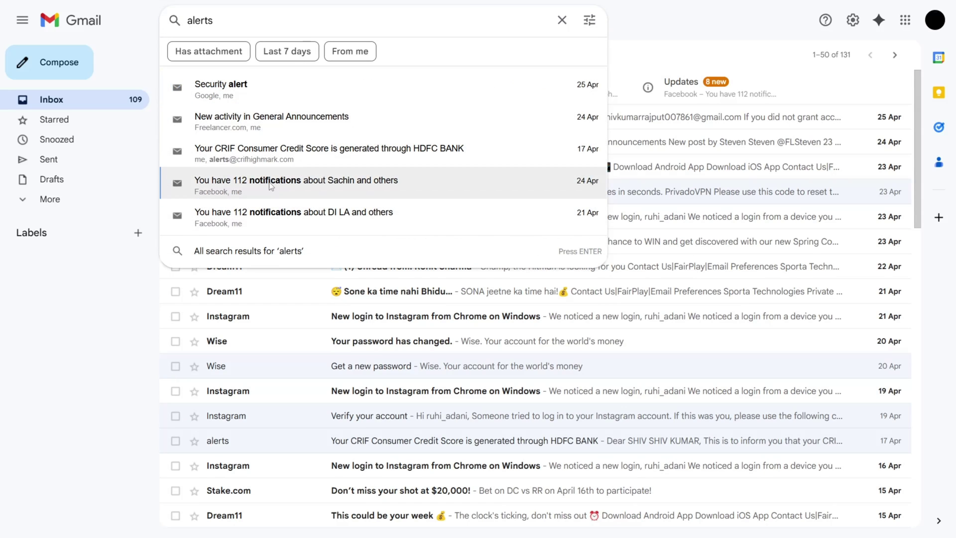
pyautogui.click(270, 92)
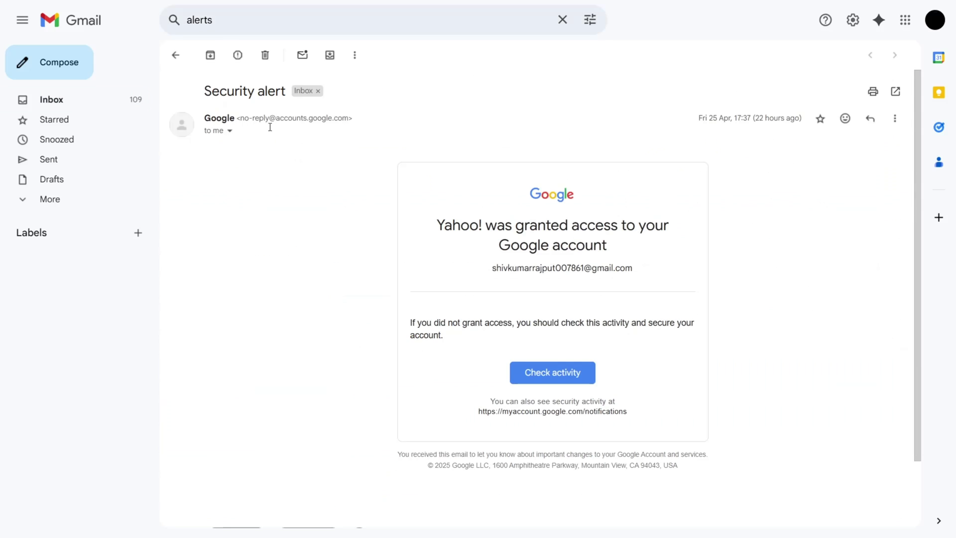
pyautogui.scroll(-1, 591, 367)
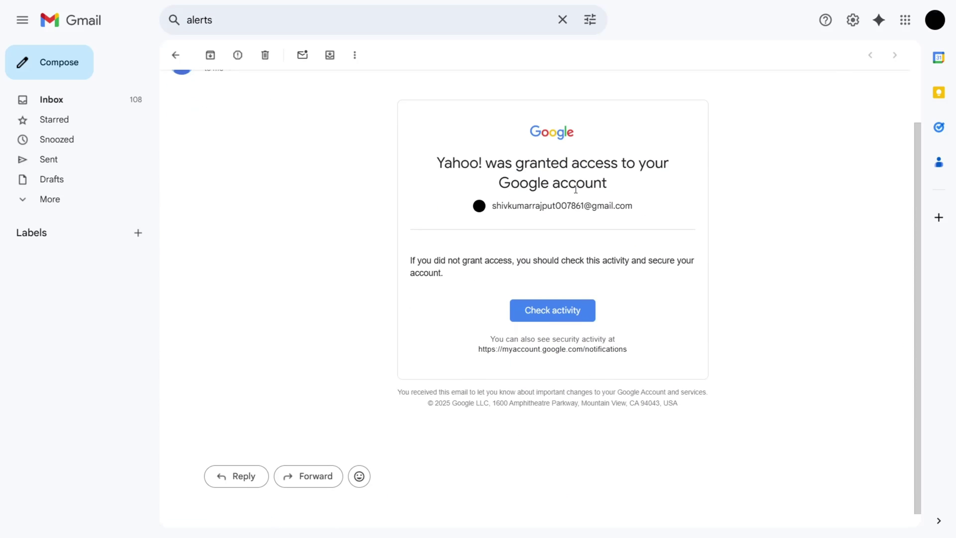
pyautogui.scroll(1, 349, 263)
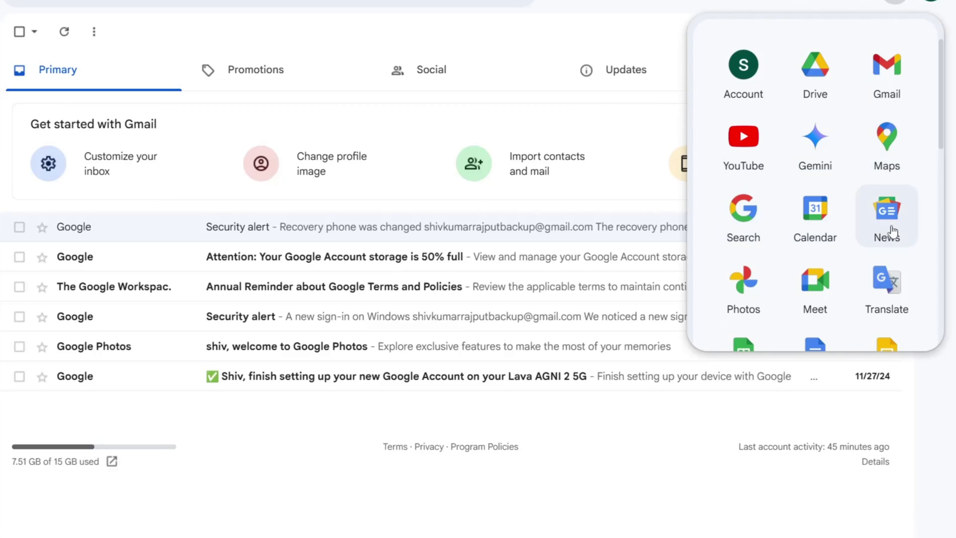
# - View Gmail's empty Starred list, then return to the inbox
pyautogui.scroll(-1, 892, 232)
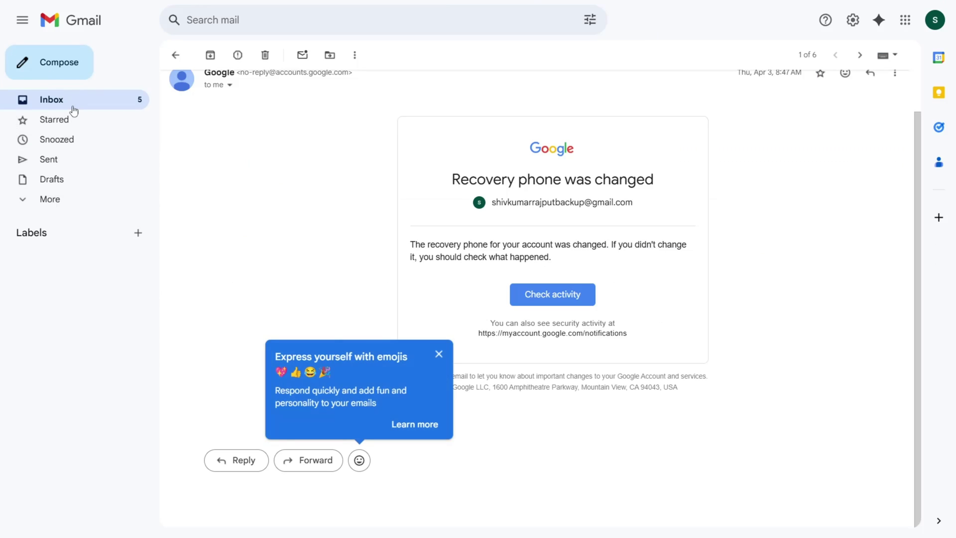
pyautogui.click(68, 125)
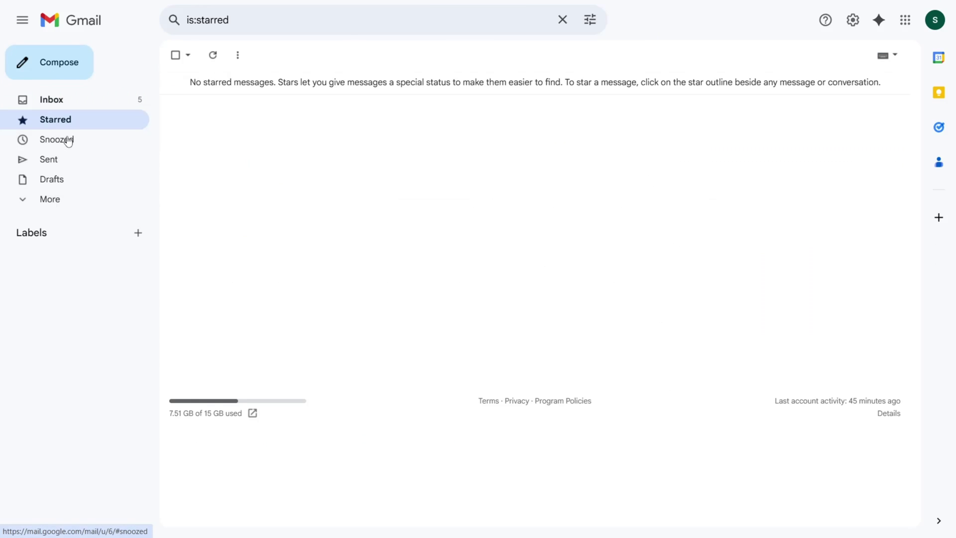
pyautogui.click(73, 106)
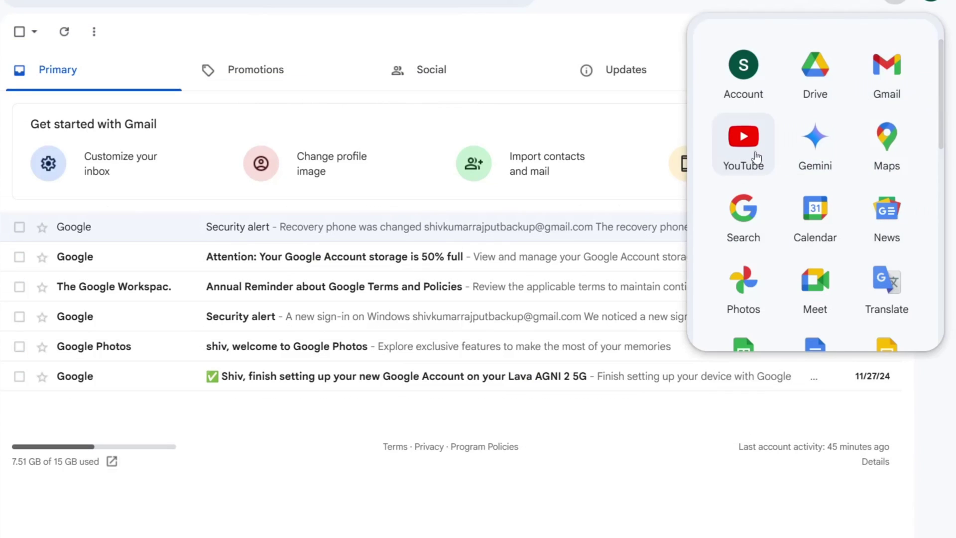
# - Open StartMail's account settings, then Outlook's To Do task list
pyautogui.scroll(-2, 892, 232)
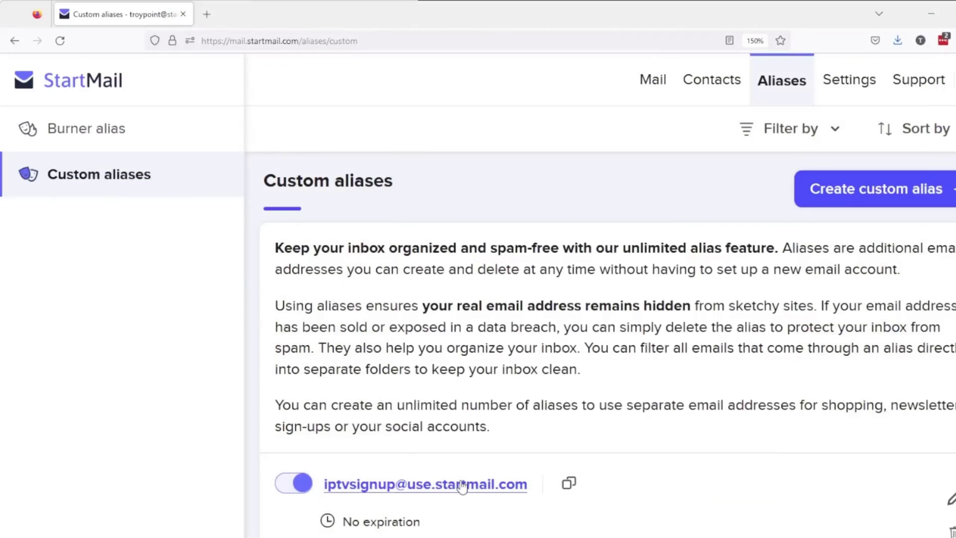
pyautogui.click(829, 90)
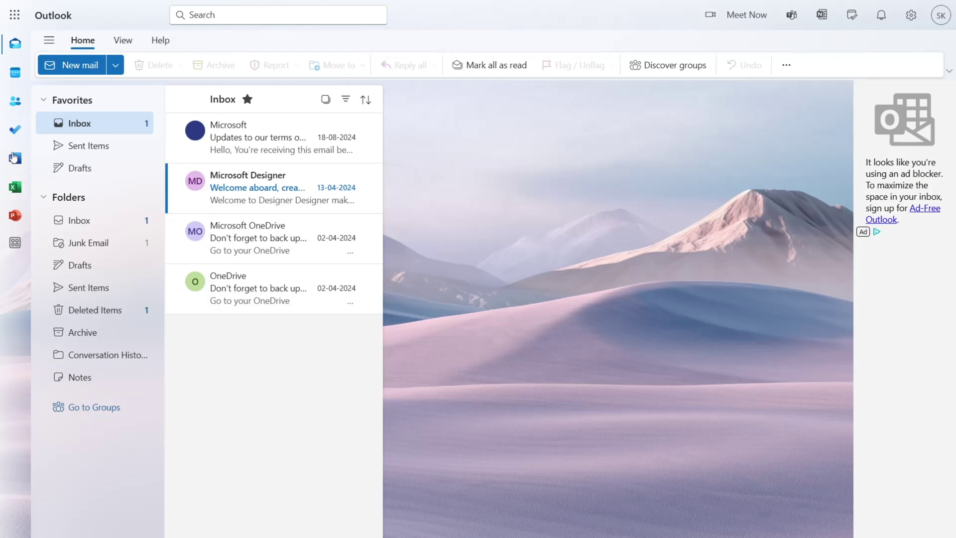
pyautogui.click(15, 132)
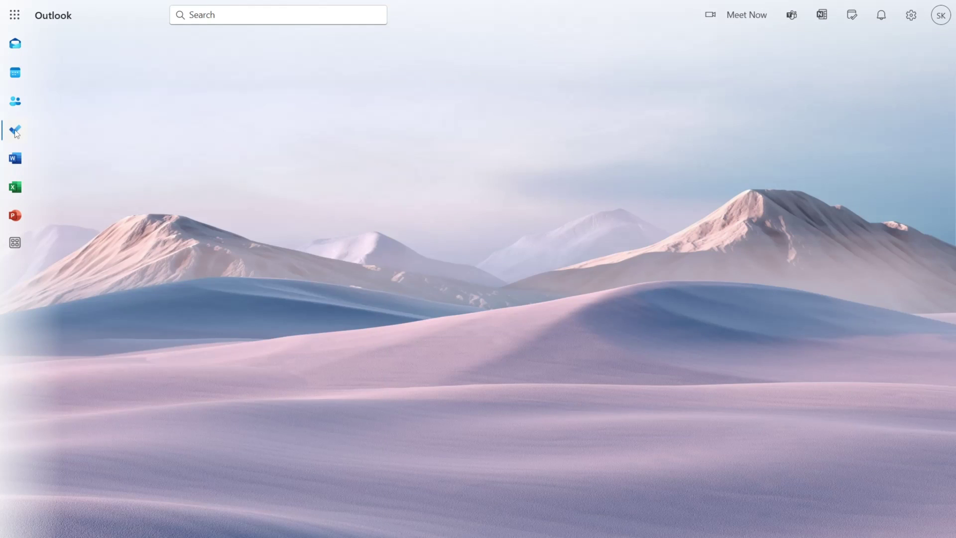